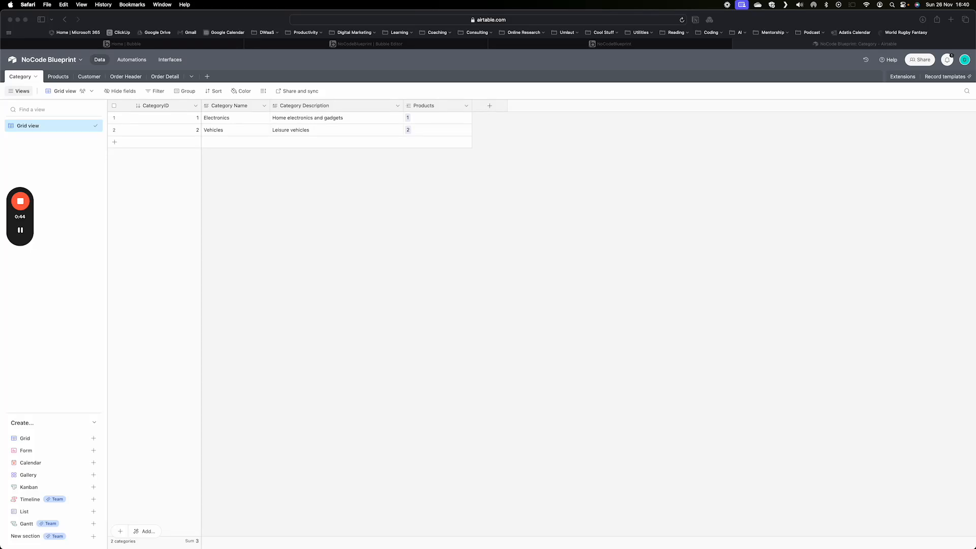
Create a new blank table named Drinks
{"action": "left_click", "coordinate": [206, 78]}
{"action": "left_click", "coordinate": [207, 78]}
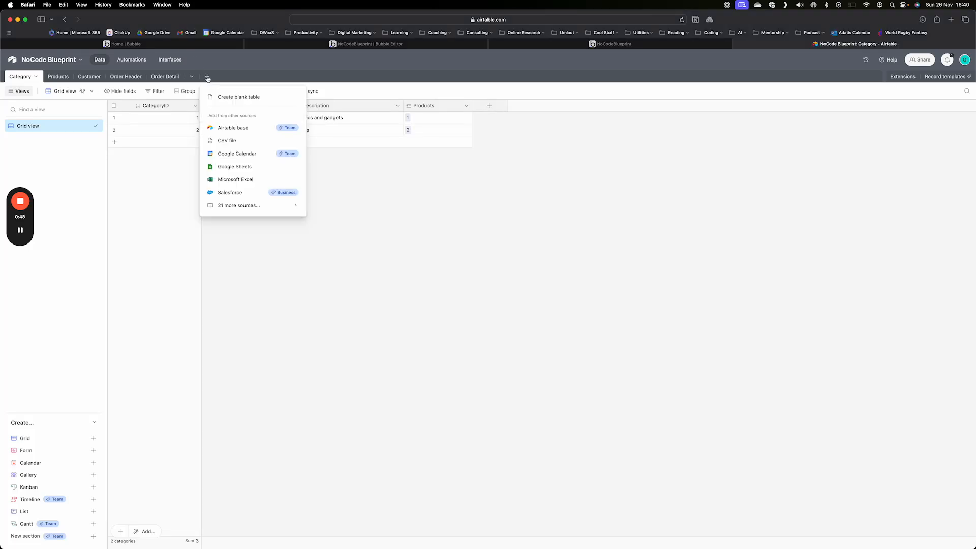
{"action": "left_click", "coordinate": [227, 98]}
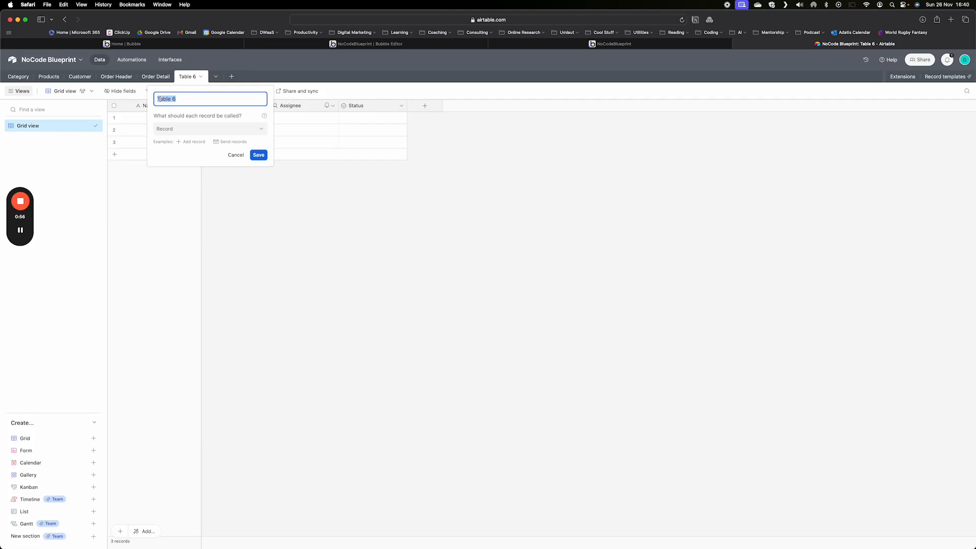
{"action": "type", "text": "Drinks"}
{"action": "key", "text": "Return"}
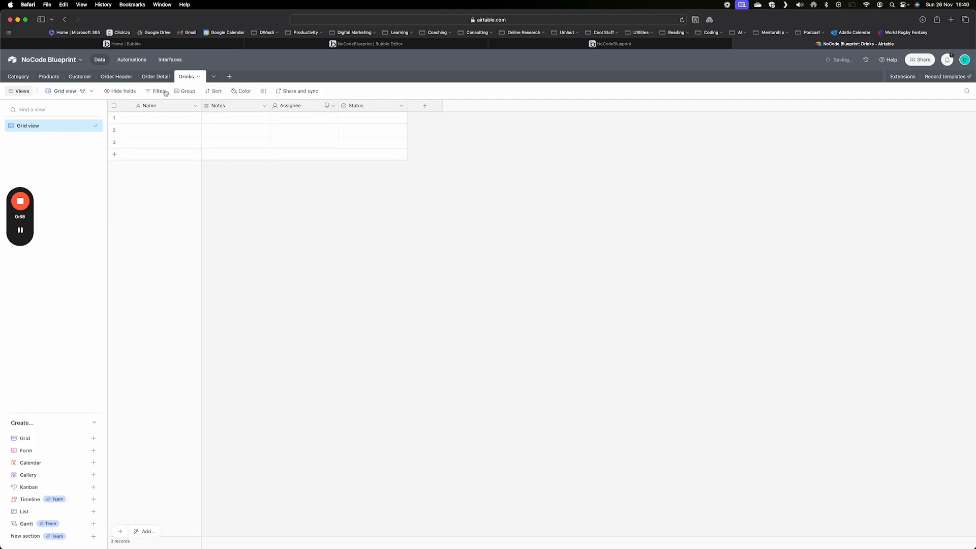
Rename the primary Name field to Index and change its type to Autonumber
{"action": "left_click", "coordinate": [157, 108]}
{"action": "double_click", "coordinate": [158, 107]}
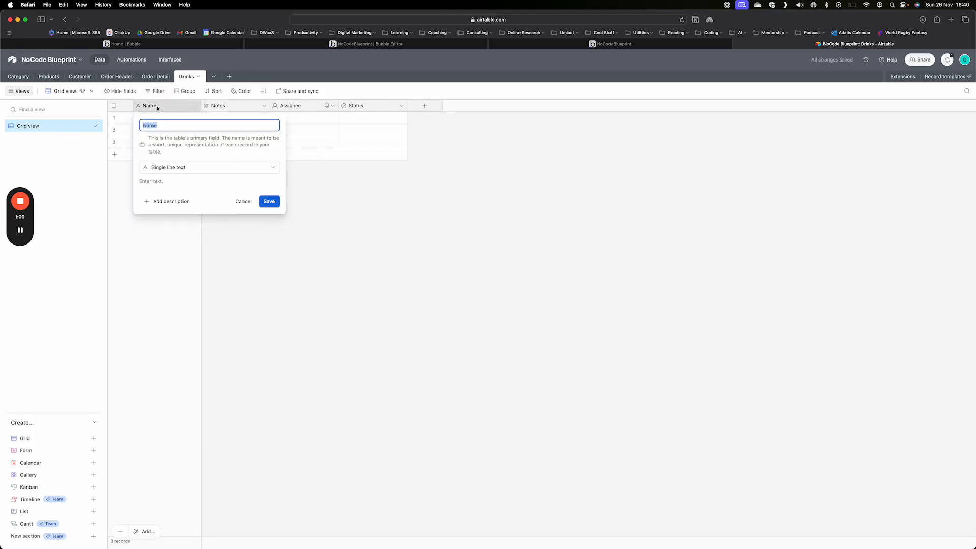
{"action": "type", "text": "Index"}
{"action": "left_click", "coordinate": [208, 177]}
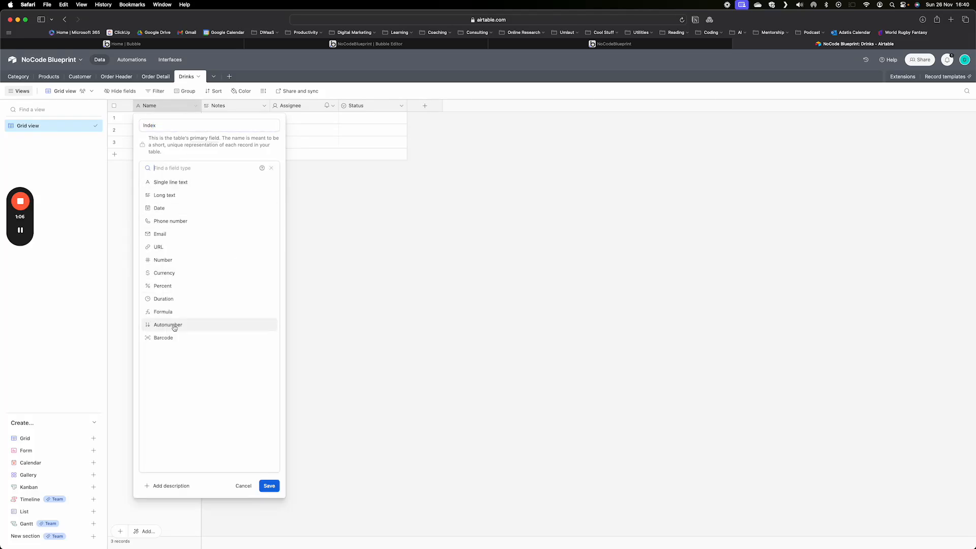
{"action": "left_click", "coordinate": [174, 328]}
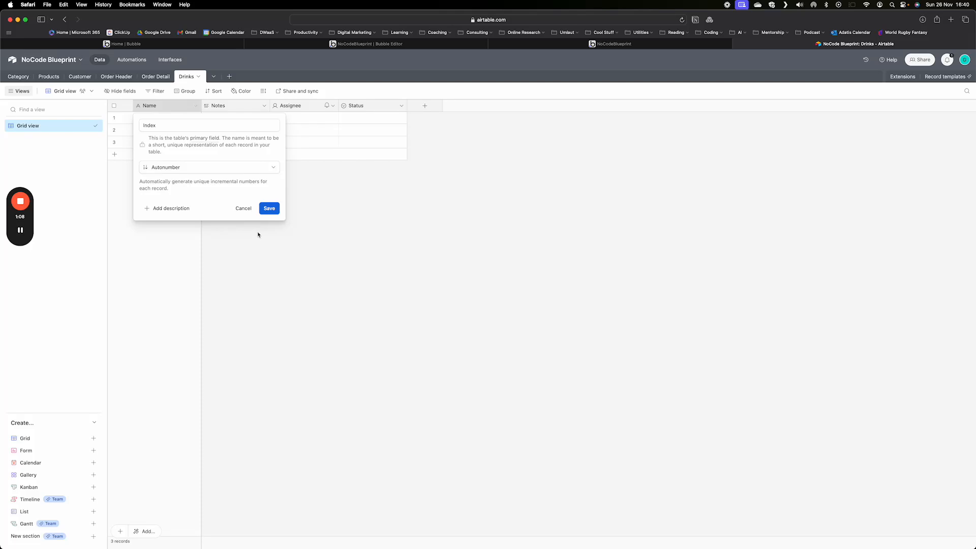
{"action": "left_click", "coordinate": [267, 209]}
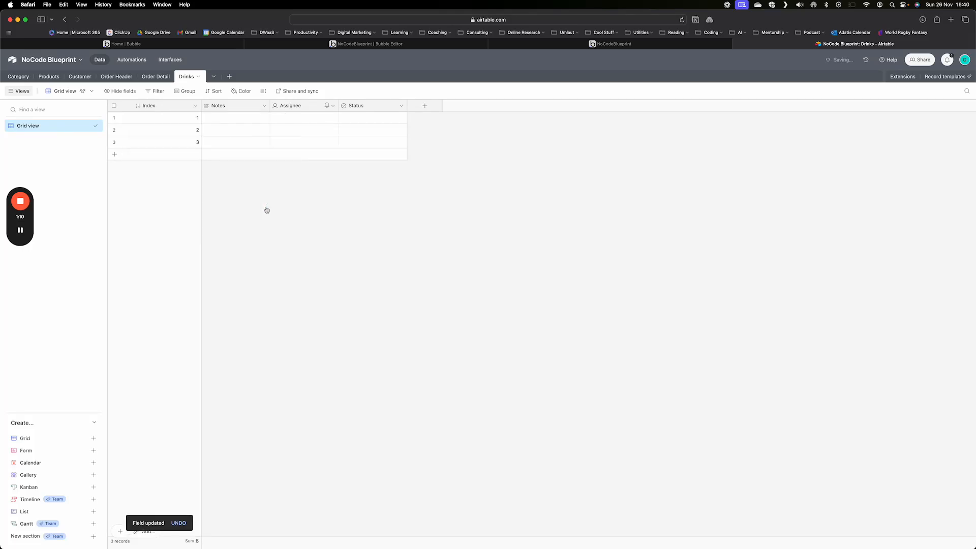
Rename the Notes field to Drink, make it a single select with the option Coffee, and save
{"action": "double_click", "coordinate": [246, 106]}
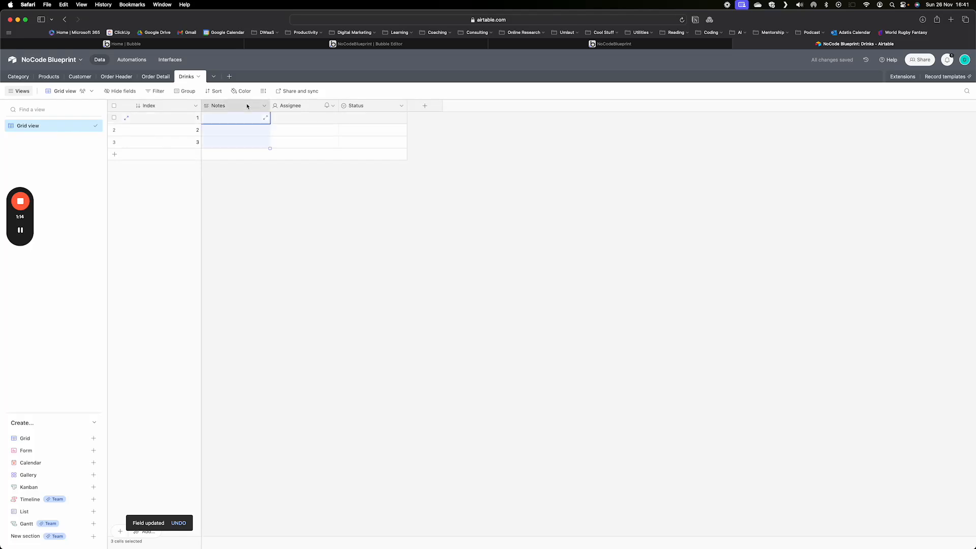
{"action": "type", "text": "Drink"}
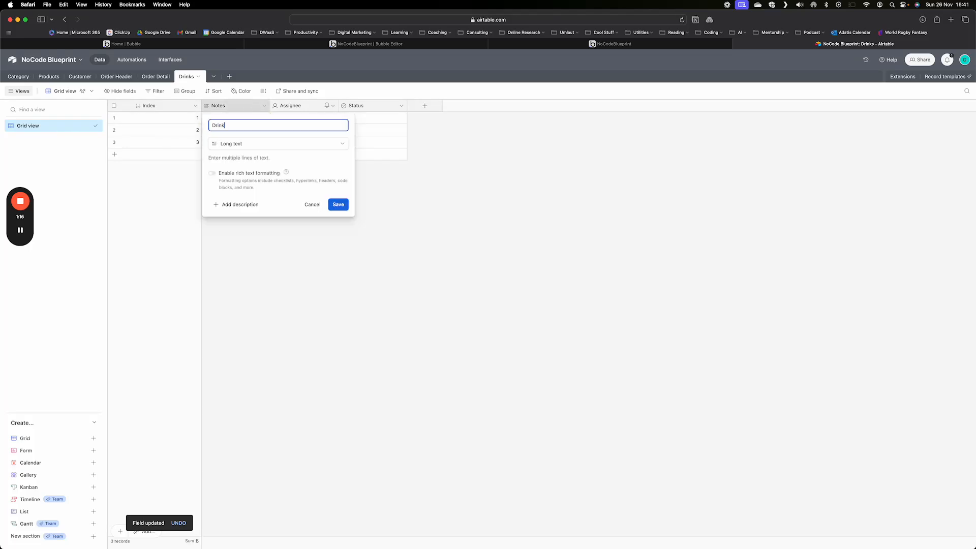
{"action": "left_click", "coordinate": [233, 144]}
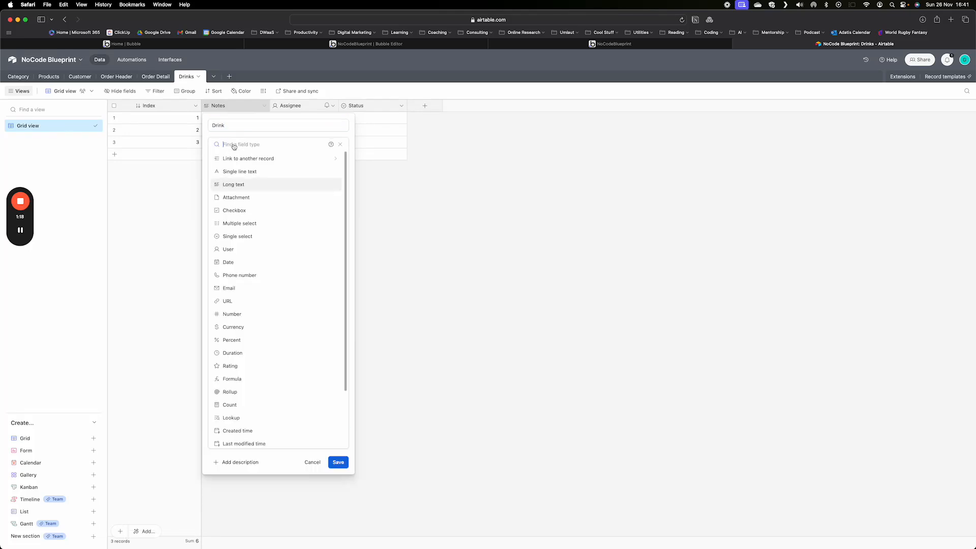
{"action": "left_click", "coordinate": [248, 237]}
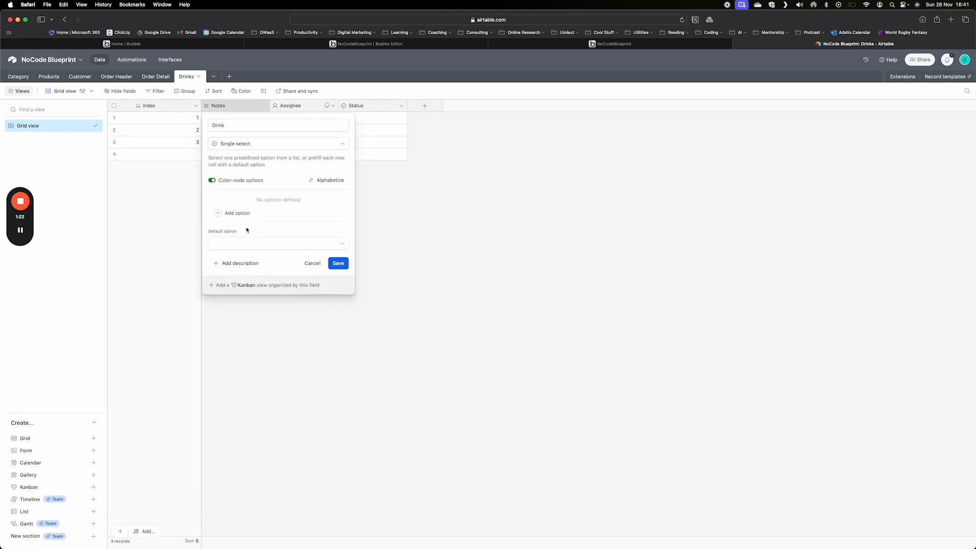
{"action": "left_click", "coordinate": [237, 213]}
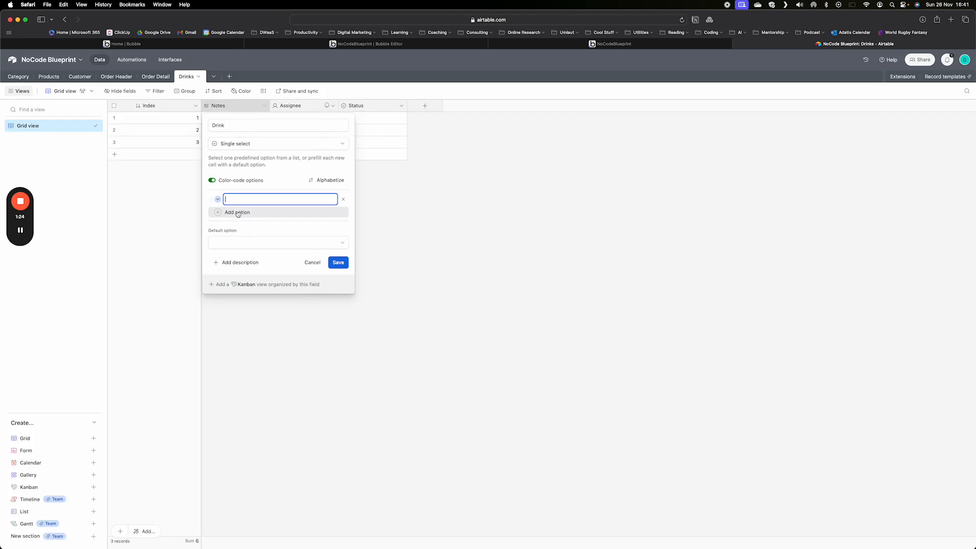
{"action": "type", "text": "Coffee"}
{"action": "left_click", "coordinate": [339, 262]}
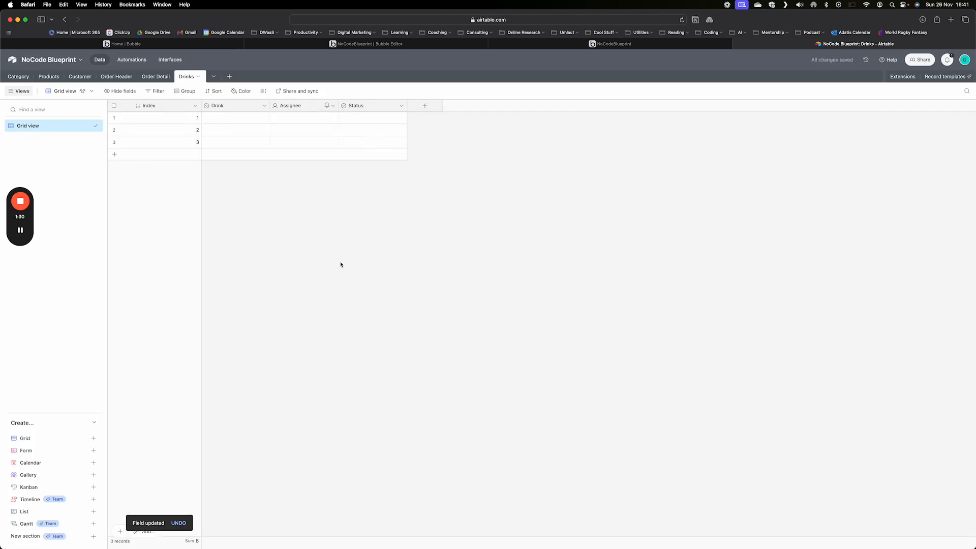
Rename the Assignee field to With Milk? and change its type to Checkbox
{"action": "right_click", "coordinate": [293, 108]}
{"action": "left_click", "coordinate": [300, 124]}
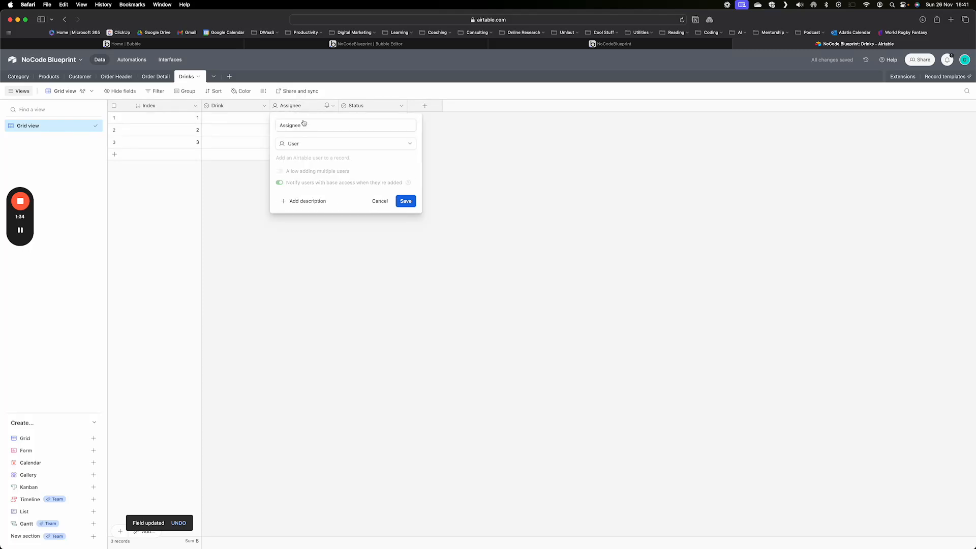
{"action": "left_click_drag", "start_coordinate": [307, 126], "coordinate": [264, 127]}
{"action": "type", "text": "With"}
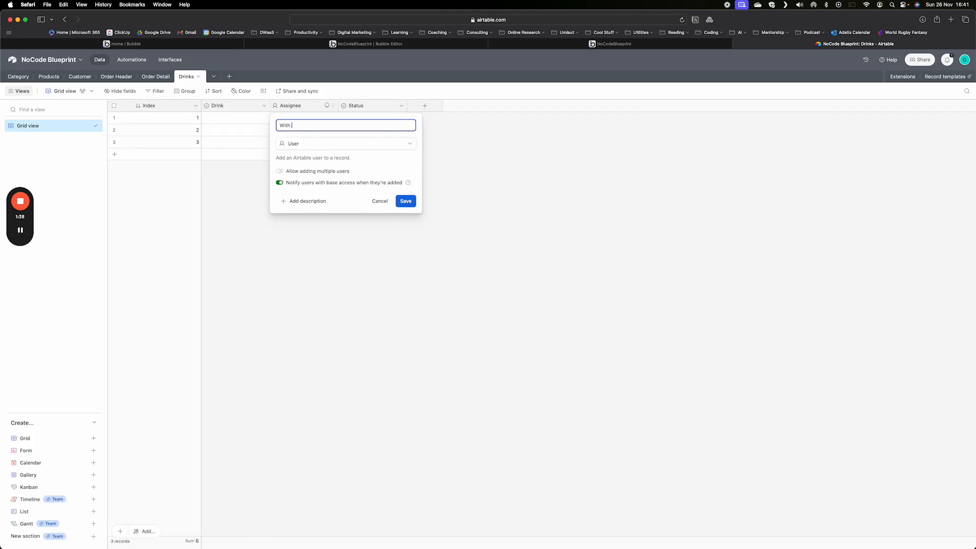
{"action": "type", "text": " Milk?"}
{"action": "left_click", "coordinate": [332, 144]}
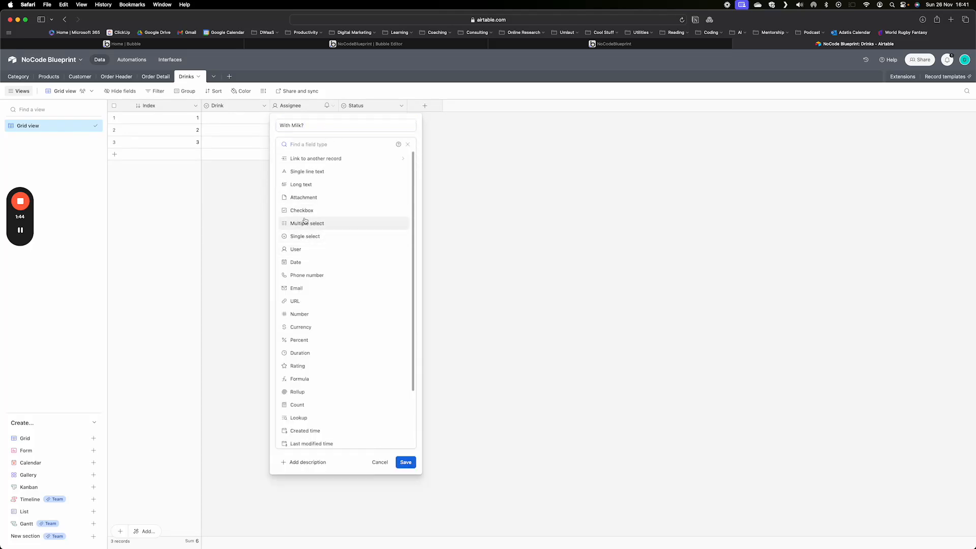
{"action": "left_click", "coordinate": [299, 212]}
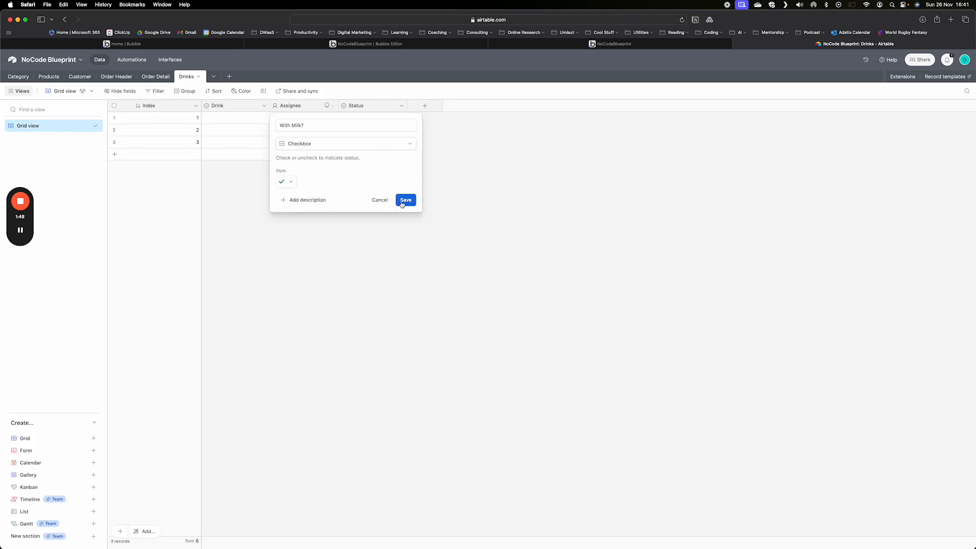
{"action": "left_click", "coordinate": [405, 200]}
Rename the Status field to You Ordered and change its type to Formula
{"action": "left_click", "coordinate": [400, 107]}
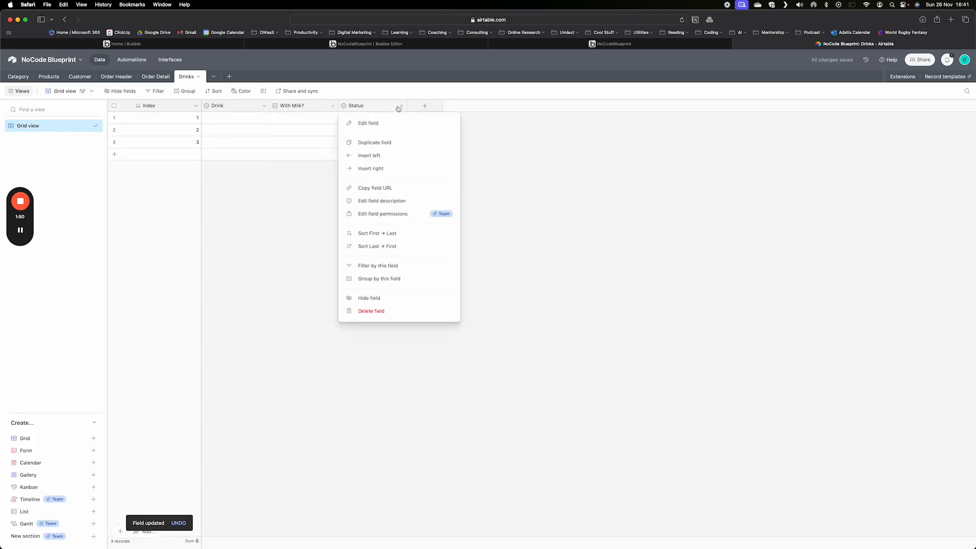
{"action": "left_click", "coordinate": [371, 127]}
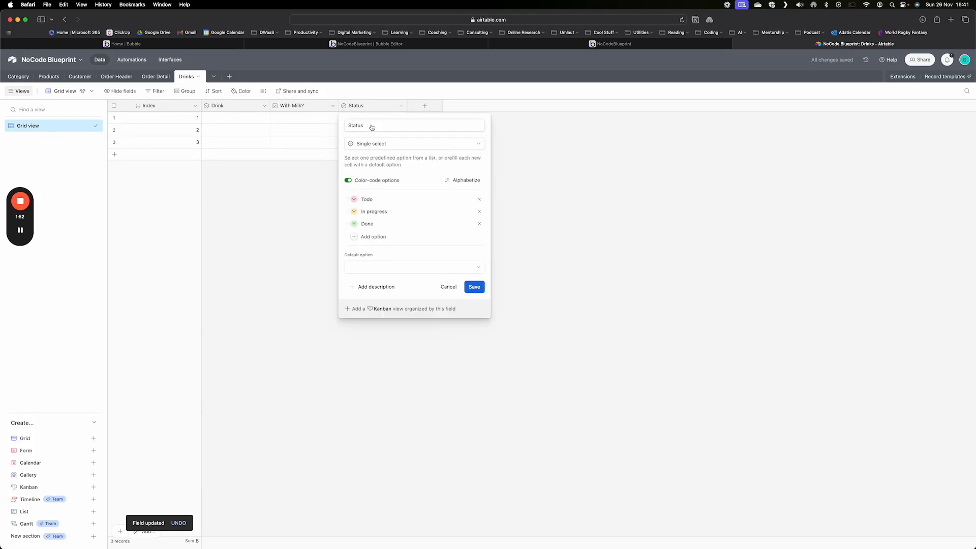
{"action": "left_click", "coordinate": [375, 124]}
{"action": "double_click", "coordinate": [375, 124]}
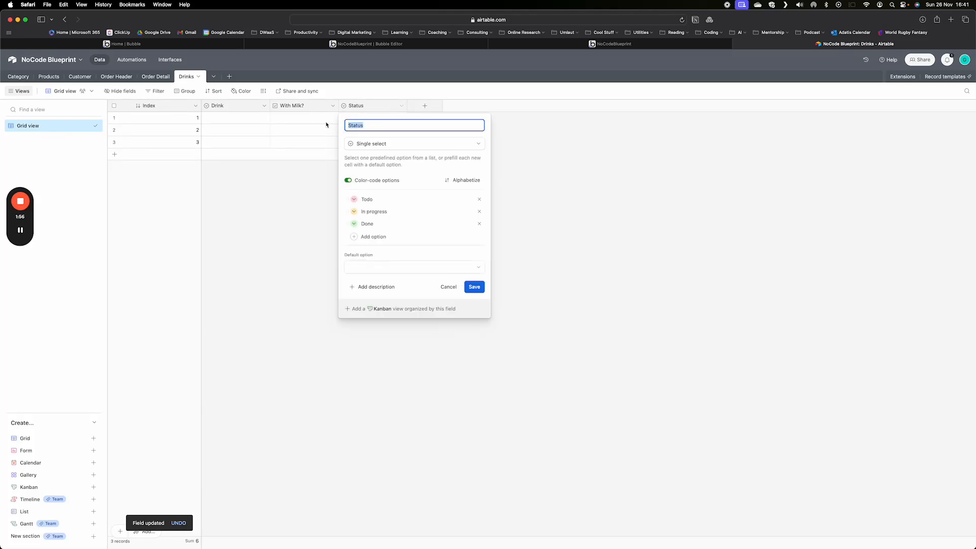
{"action": "type", "text": "You"}
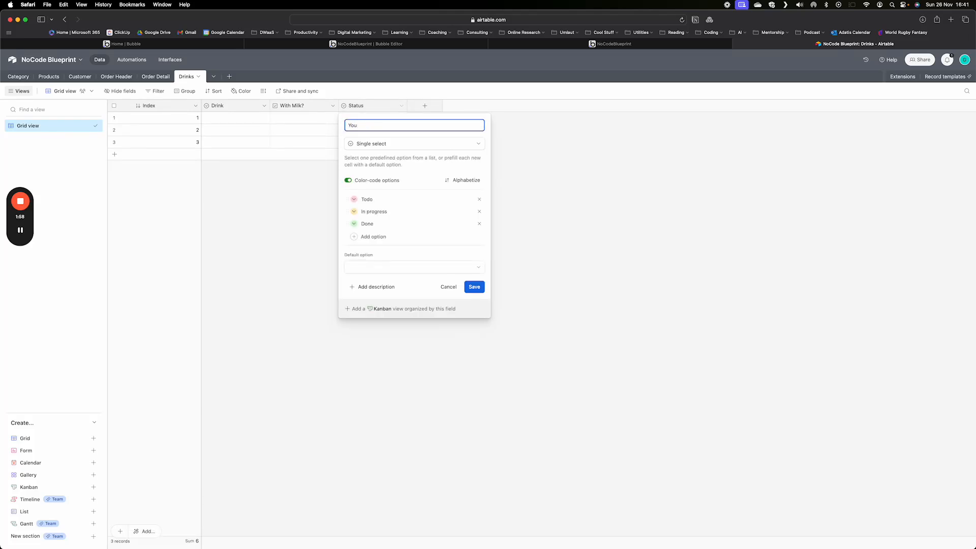
{"action": "type", "text": " Ordered"}
{"action": "left_click", "coordinate": [380, 144]}
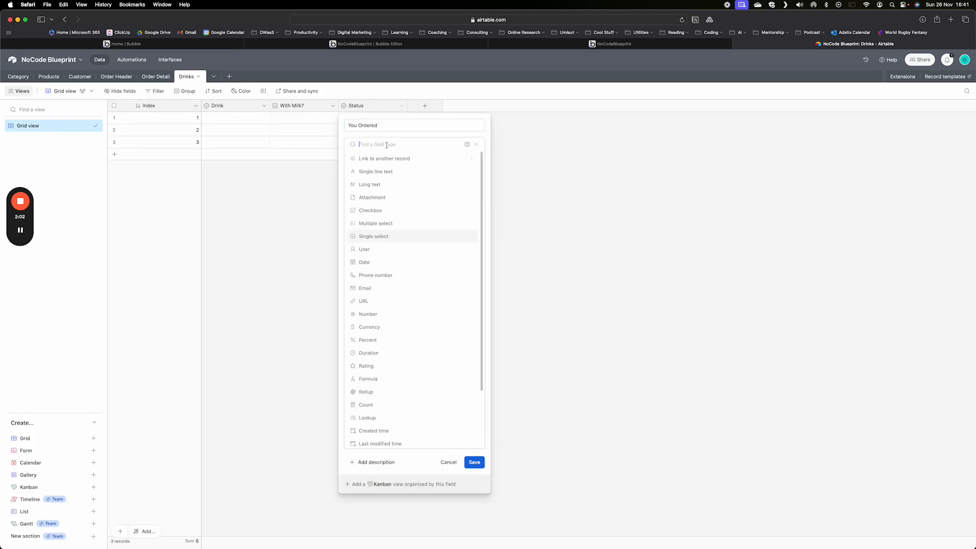
{"action": "left_click", "coordinate": [364, 380]}
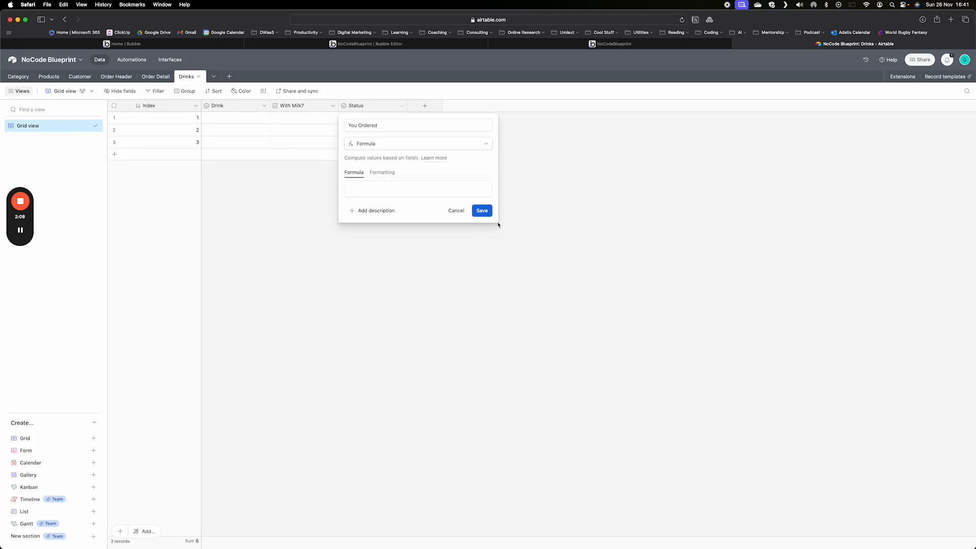
{"action": "left_click", "coordinate": [367, 188]}
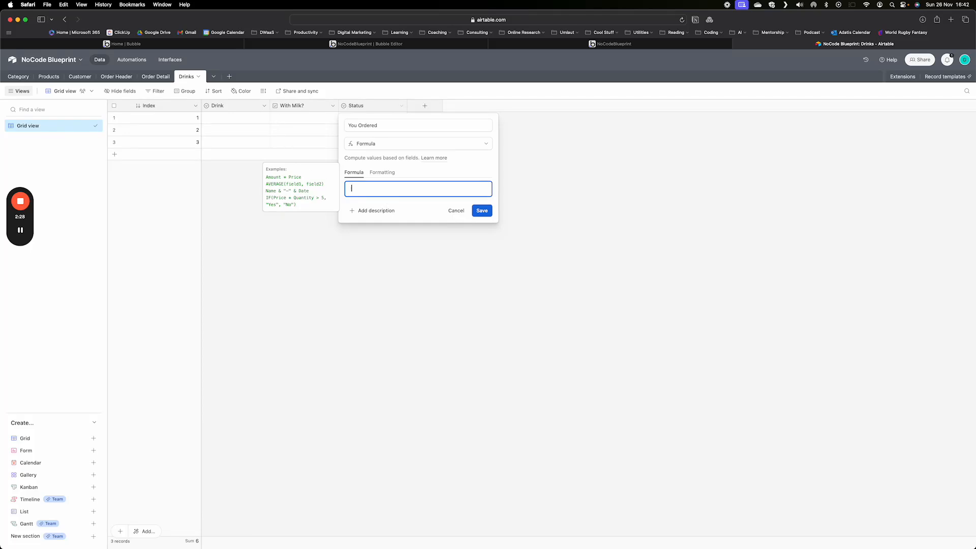
Begin the formula with IF(Drink != "Coffee","Nothing", IF( to return Nothing for non-coffee drinks
{"action": "type", "text": "IF"}
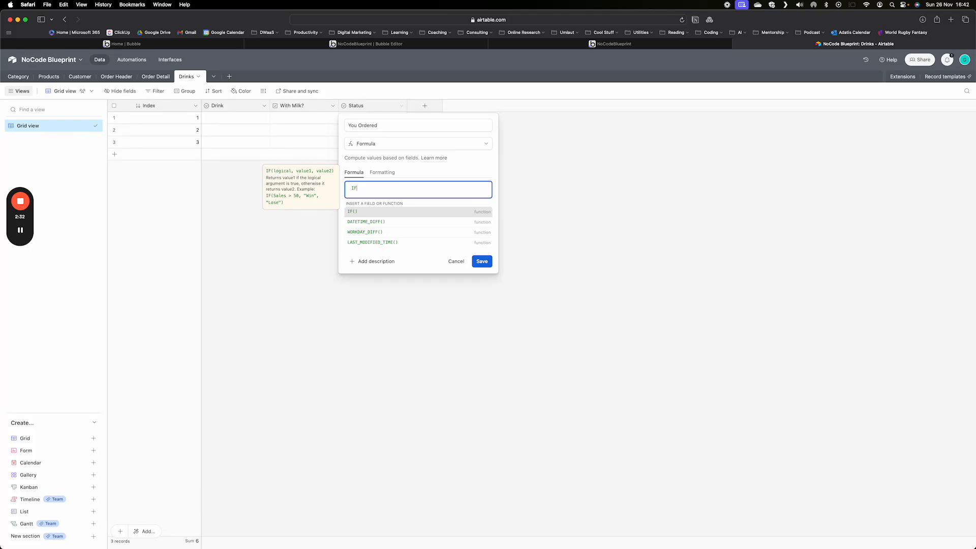
{"action": "type", "text": "("}
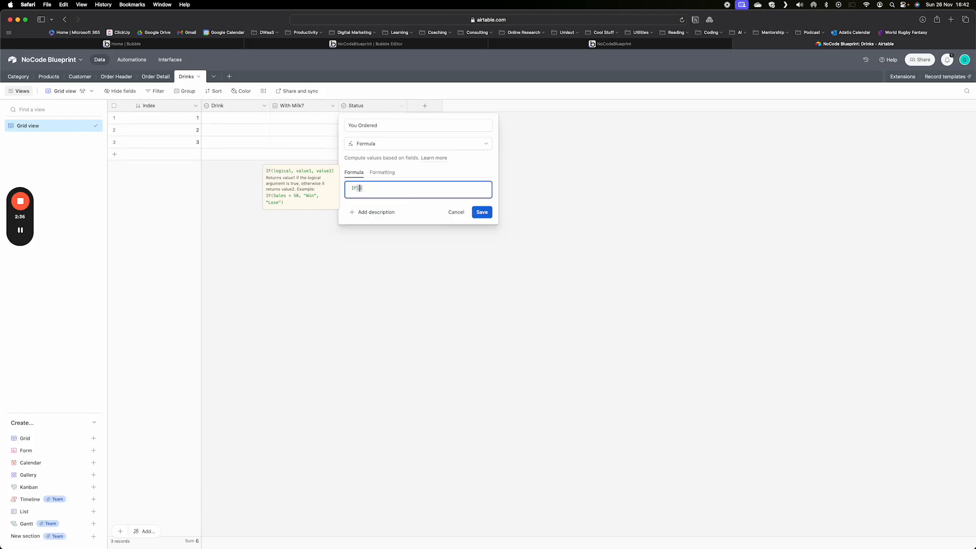
{"action": "type", "text": "Drink"}
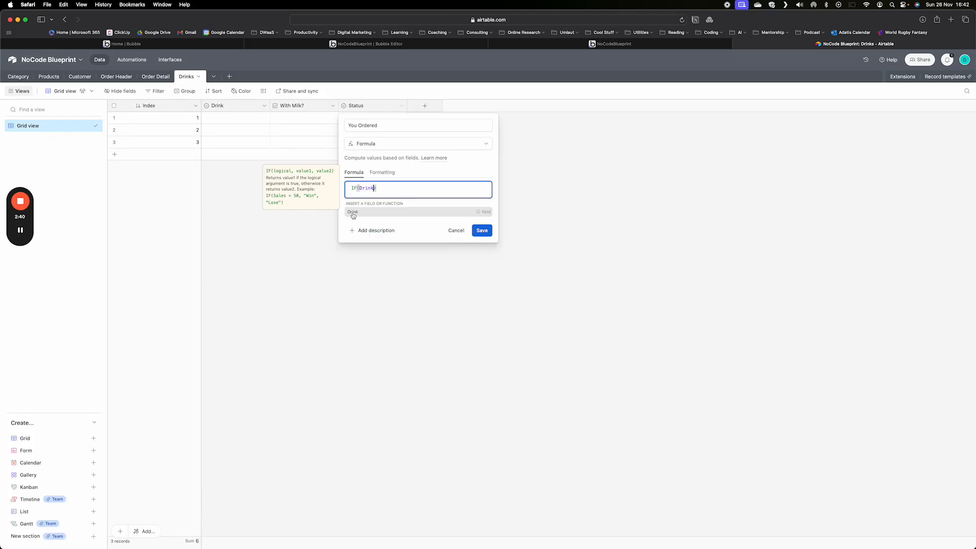
{"action": "left_click", "coordinate": [353, 214]}
{"action": "type", "text": "= "}
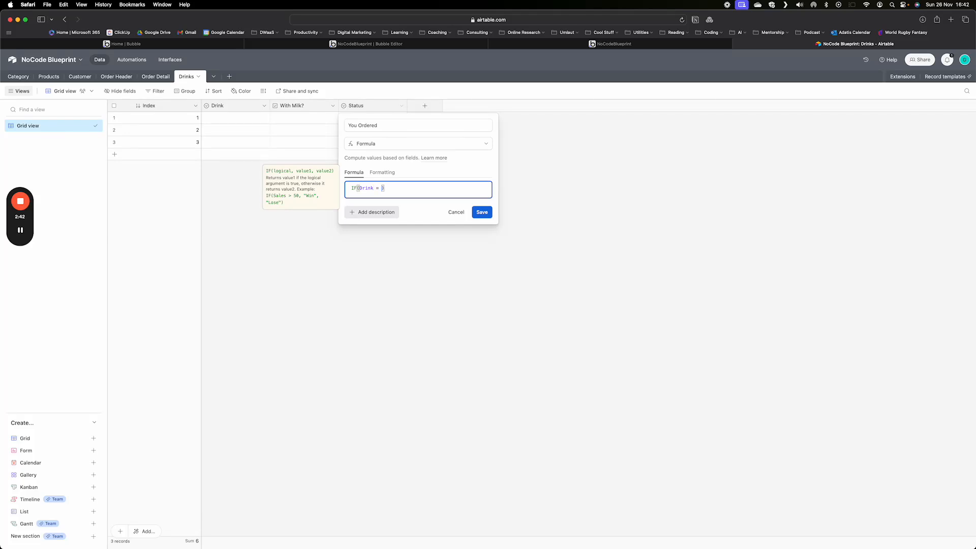
{"action": "type", "text": "\"\""}
{"action": "type", "text": "Co"}
{"action": "type", "text": "ff"}
{"action": "type", "text": "ee"}
{"action": "key", "text": "Left"}
{"action": "key", "text": "Left"}
{"action": "key", "text": "Left"}
{"action": "key", "text": "Left"}
{"action": "key", "text": "Left"}
{"action": "type", "text": "!"}
{"action": "key", "text": "Right"}
{"action": "key", "text": "Right"}
{"action": "key", "text": "Right"}
{"action": "key", "text": "Right"}
{"action": "key", "text": "Right"}
{"action": "key", "text": "Right"}
{"action": "key", "text": "Right"}
{"action": "key", "text": "Right"}
{"action": "key", "text": "Right"}
{"action": "key", "text": "Right"}
{"action": "type", "text": ",\"Nothing"}
{"action": "key", "text": "Right"}
{"action": "key", "text": "Right"}
{"action": "type", "text": ", IF"}
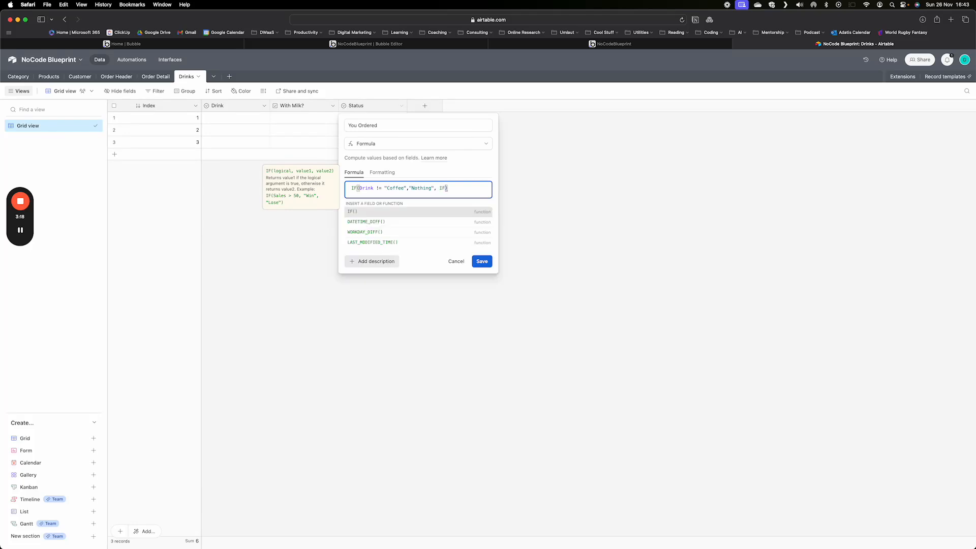
Complete the nested IF with {With Milk?} = 1 returning "You ordered coffee with milk" or "You ordered coffee without milk", and save
{"action": "key", "text": "Return"}
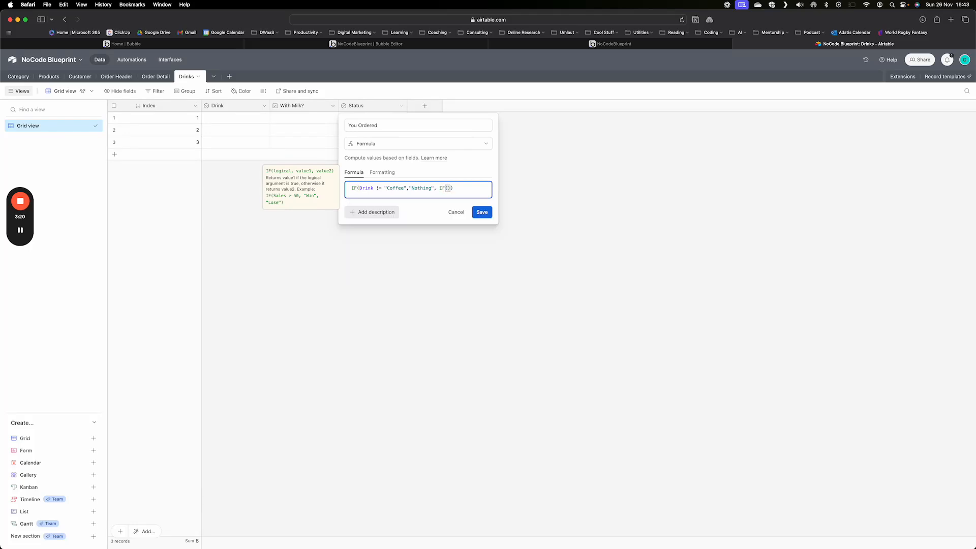
{"action": "type", "text": "Milk"}
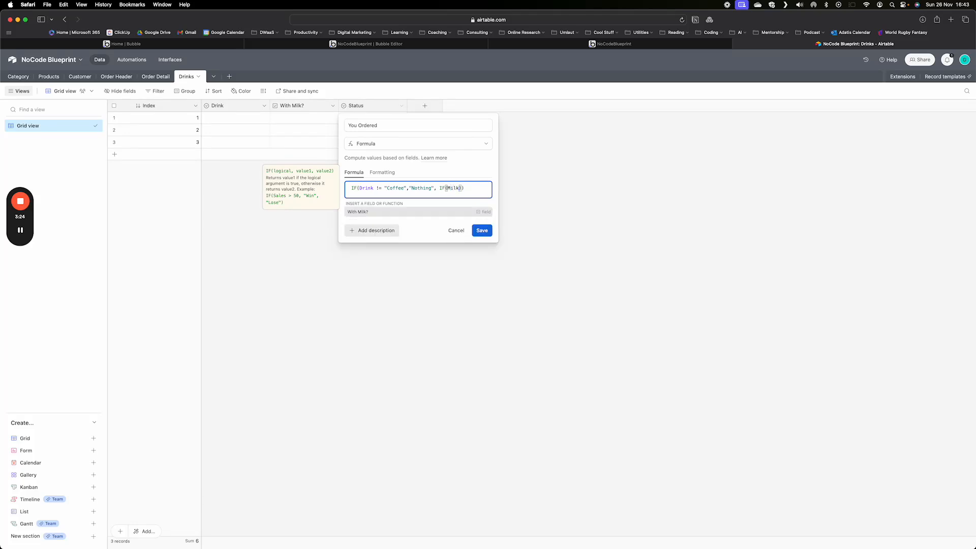
{"action": "left_click", "coordinate": [358, 213]}
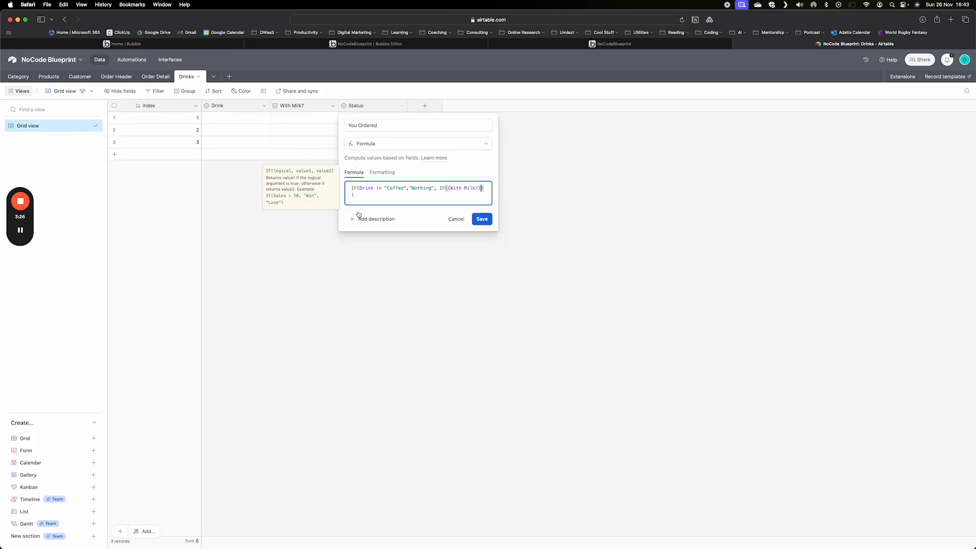
{"action": "type", "text": "= 1"}
{"action": "type", "text": ",\"You ordered coffee with milk\",\"You ordered coff"}
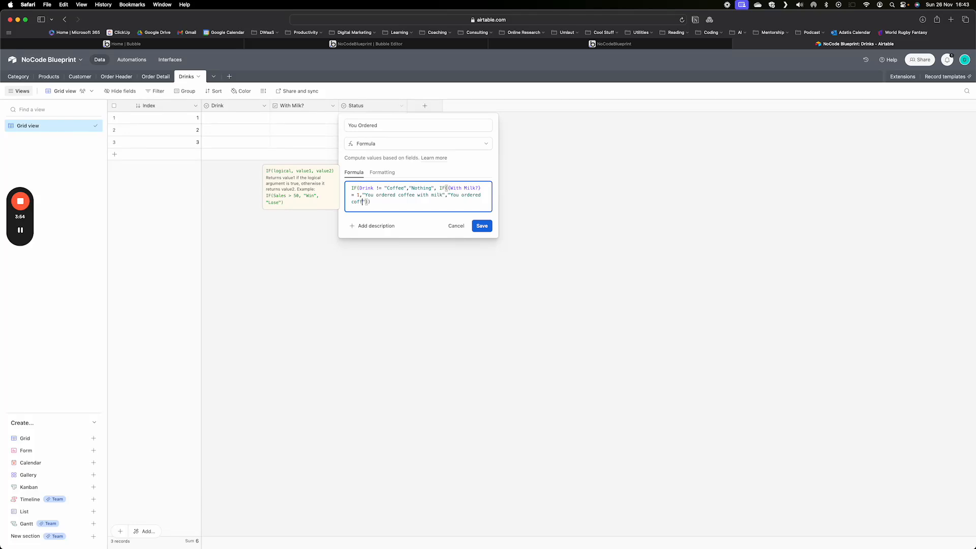
{"action": "type", "text": "ee wi"}
{"action": "type", "text": "thout molk"}
{"action": "key", "text": "BackSpace"}
{"action": "key", "text": "BackSpace"}
{"action": "key", "text": "BackSpace"}
{"action": "type", "text": "ilk"}
{"action": "key", "text": "Right"}
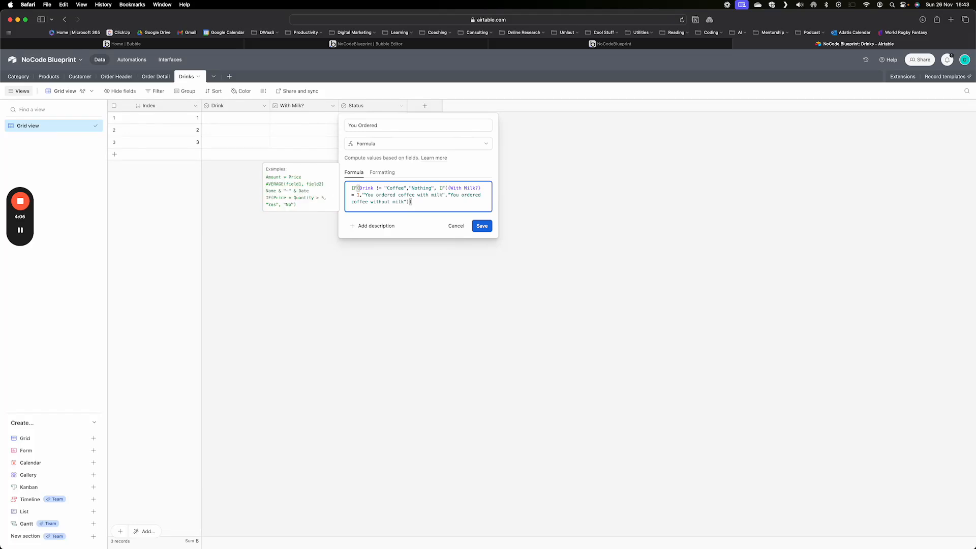
{"action": "left_click", "coordinate": [481, 227]}
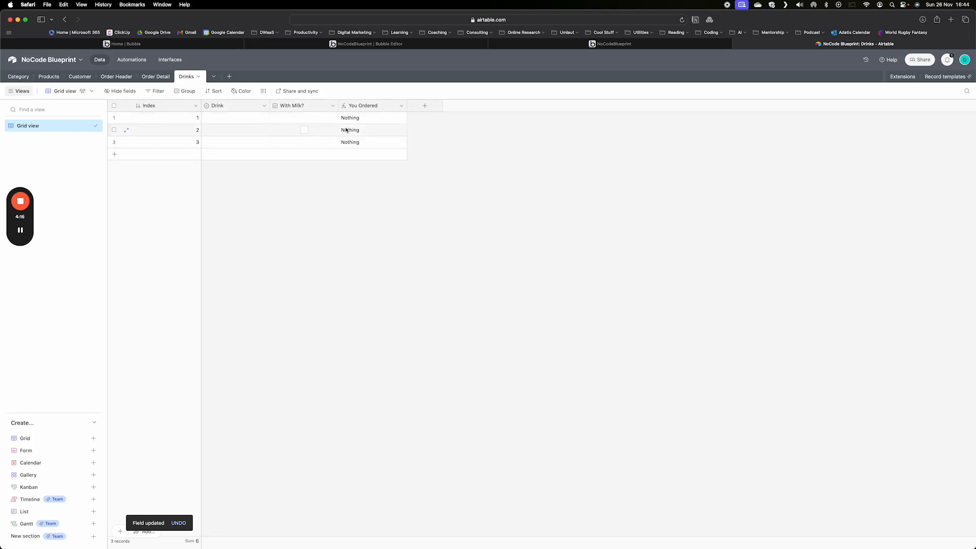
Set the first record's Drink to Coffee, tick its With Milk? box, and widen the You Ordered column
{"action": "left_click", "coordinate": [260, 118]}
{"action": "left_click", "coordinate": [262, 118]}
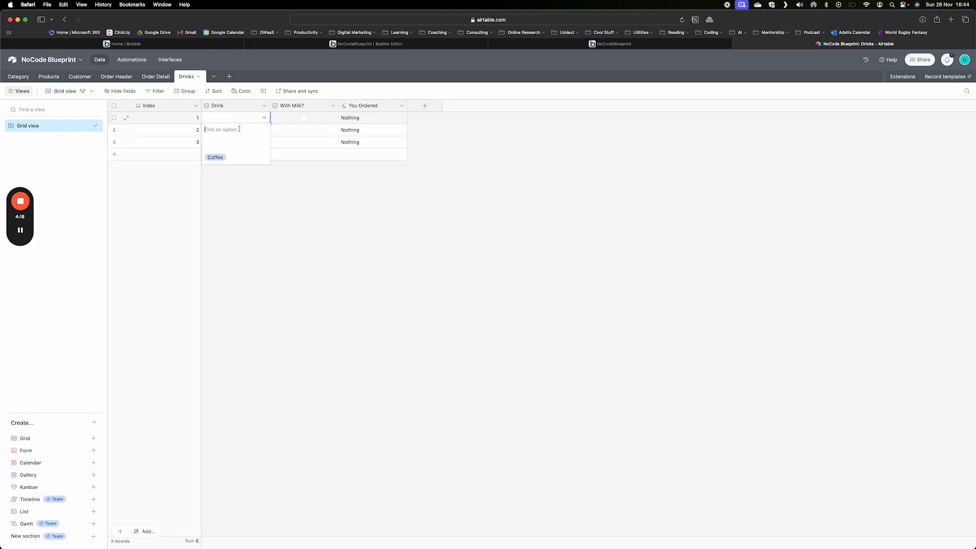
{"action": "left_click", "coordinate": [216, 158]}
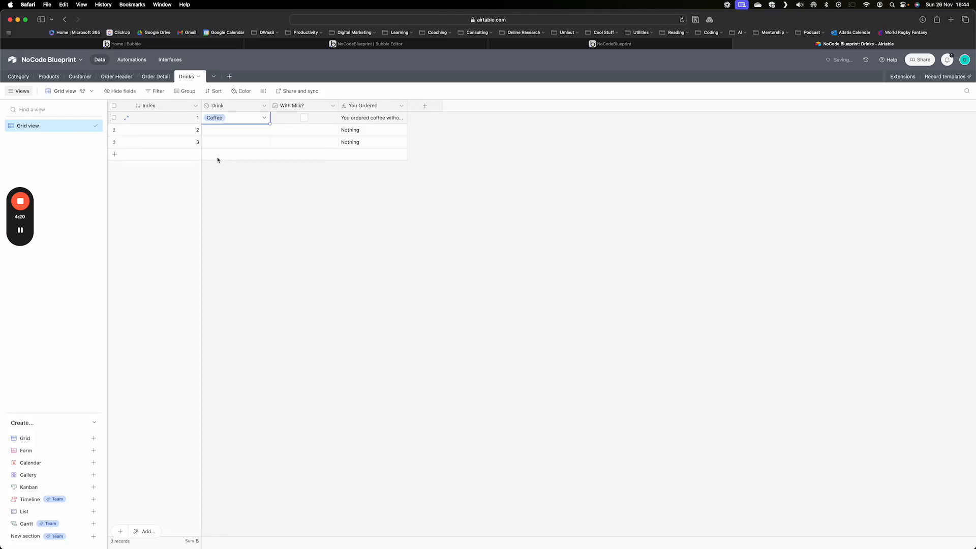
{"action": "left_click", "coordinate": [305, 118]}
{"action": "left_click_drag", "start_coordinate": [408, 105], "coordinate": [503, 106]}
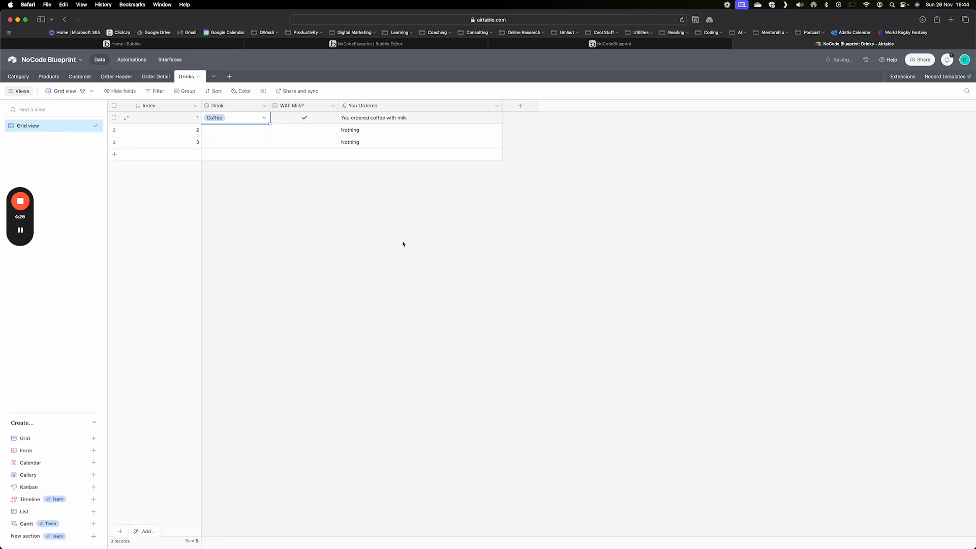
Set the second record's Drink to Coffee
{"action": "left_click", "coordinate": [243, 131]}
{"action": "left_click", "coordinate": [263, 130]}
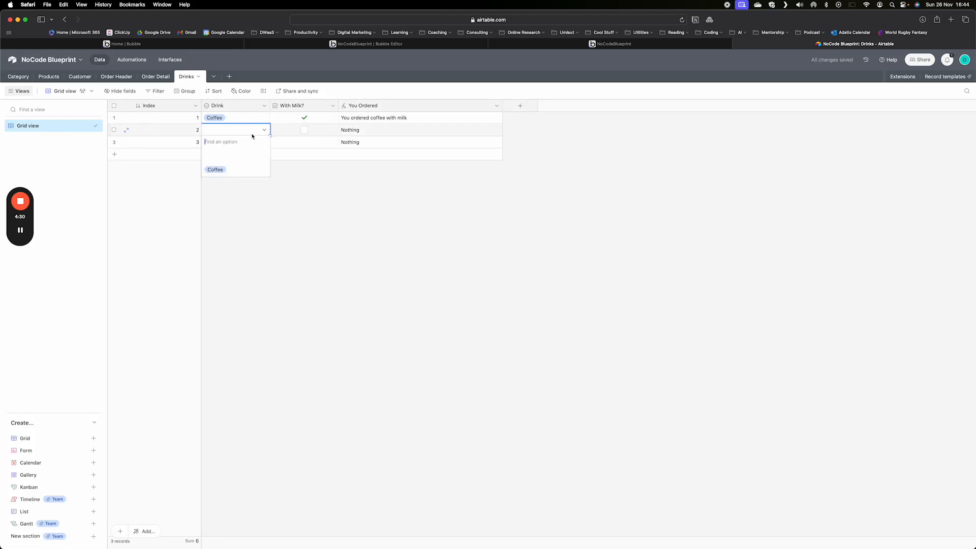
{"action": "left_click", "coordinate": [221, 170]}
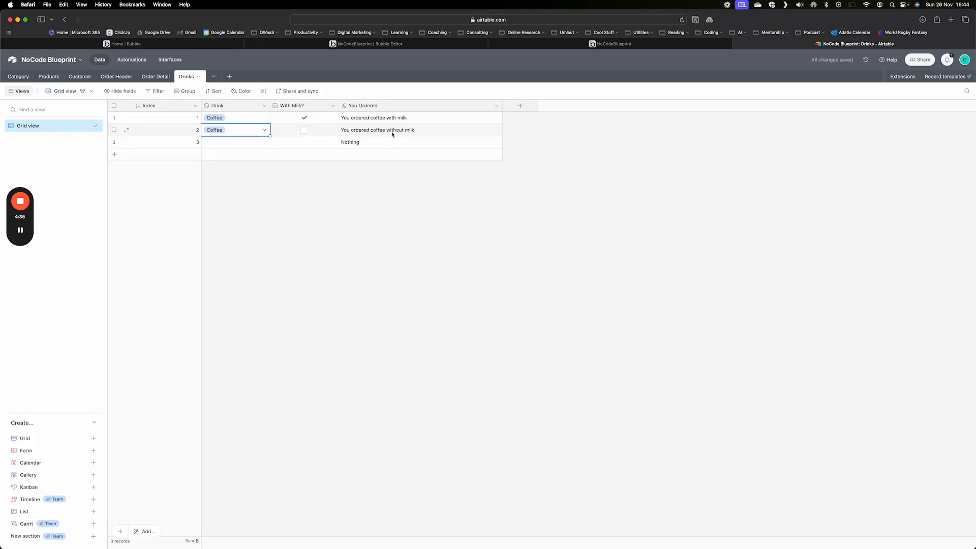
Set the third record's Drink to Coffee and tick its With Milk? box
{"action": "left_click", "coordinate": [249, 145]}
{"action": "left_click", "coordinate": [264, 142]}
{"action": "left_click", "coordinate": [219, 182]}
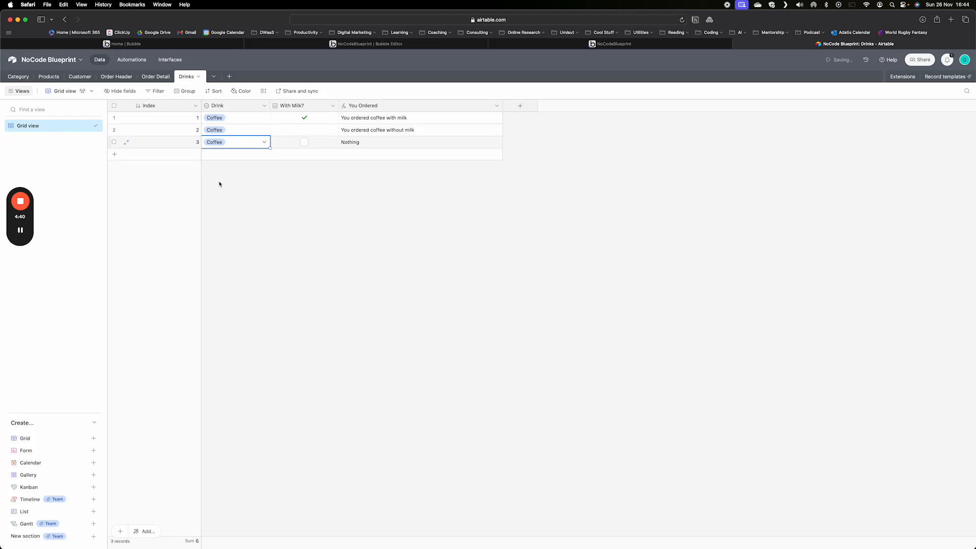
{"action": "left_click", "coordinate": [305, 142]}
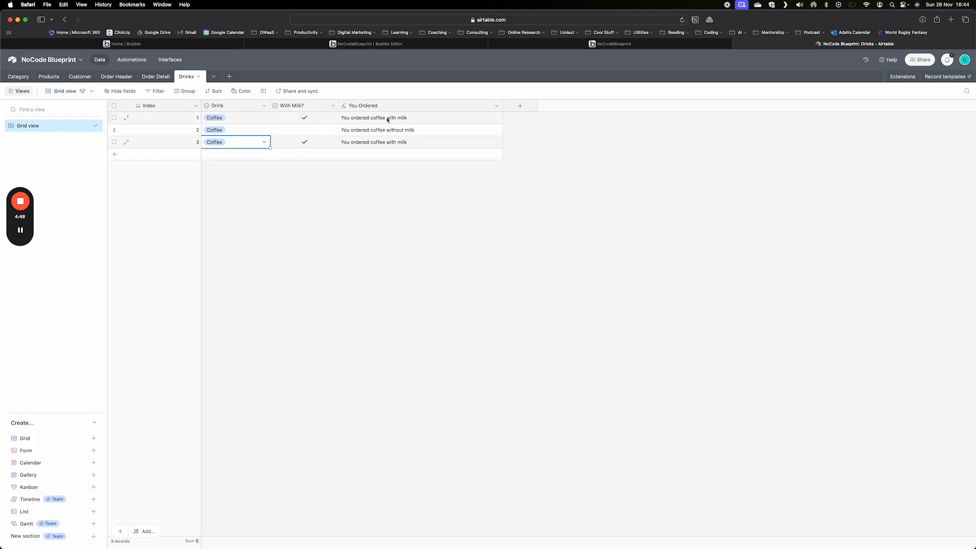
Duplicate the You Ordered field
{"action": "left_click", "coordinate": [497, 105]}
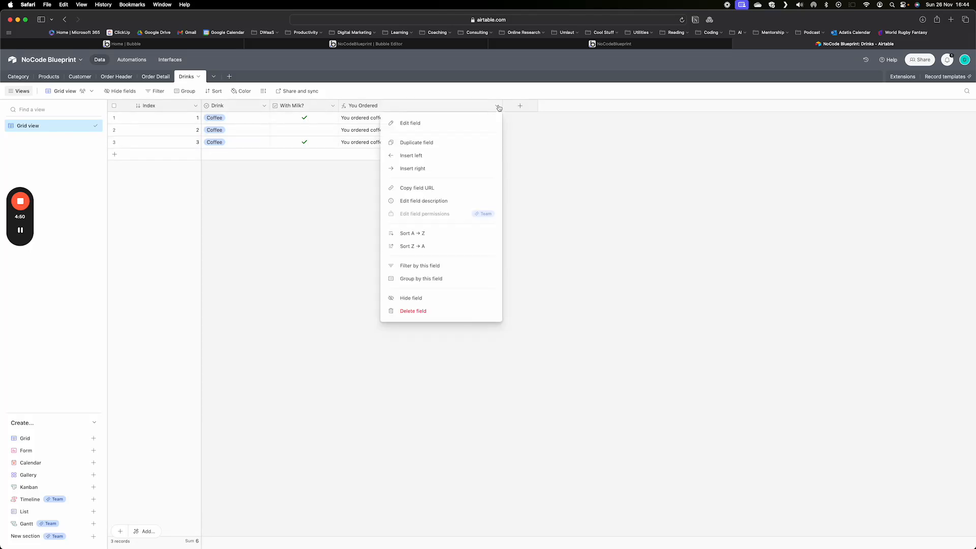
{"action": "left_click", "coordinate": [432, 142]}
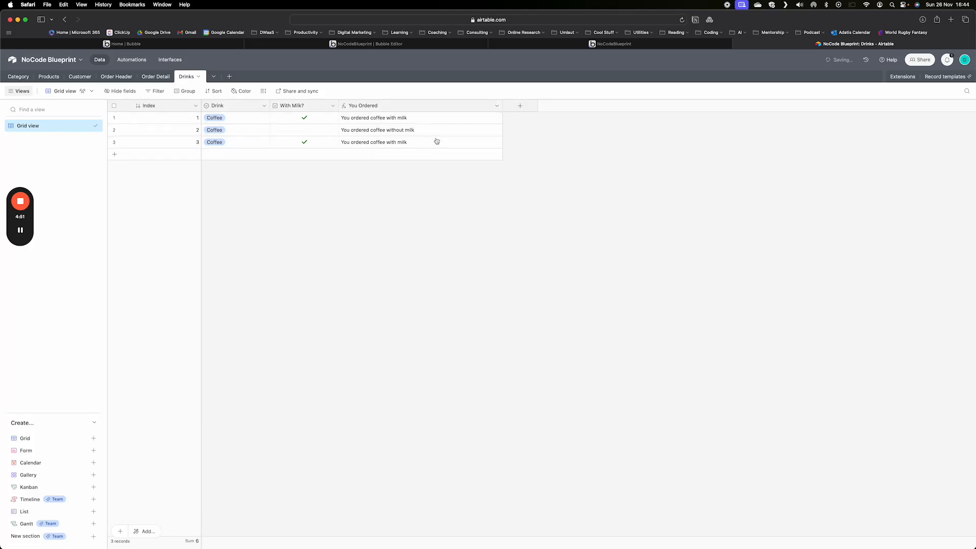
Reopen the You Ordered formula, adjust the != operator in the Drink comparison, and save the field
{"action": "left_click", "coordinate": [497, 106]}
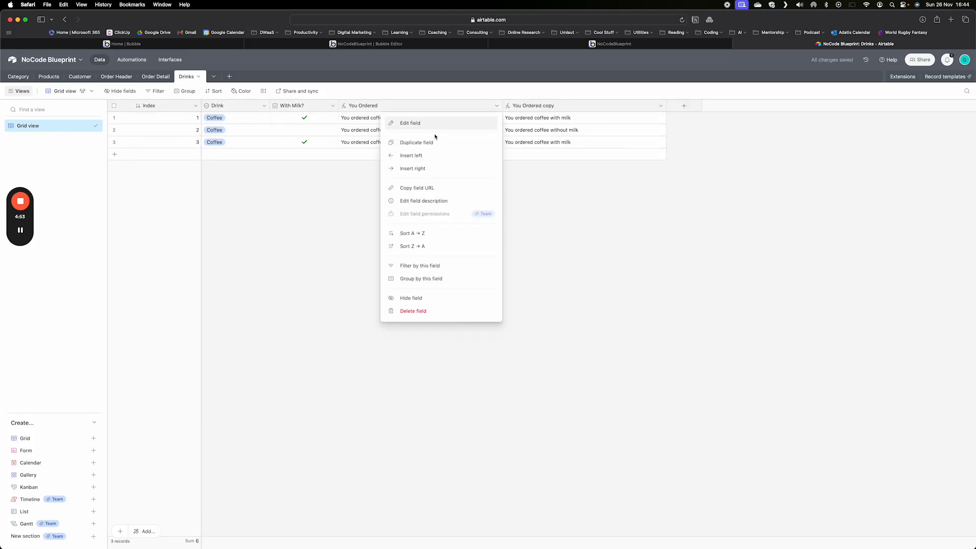
{"action": "left_click", "coordinate": [406, 126]}
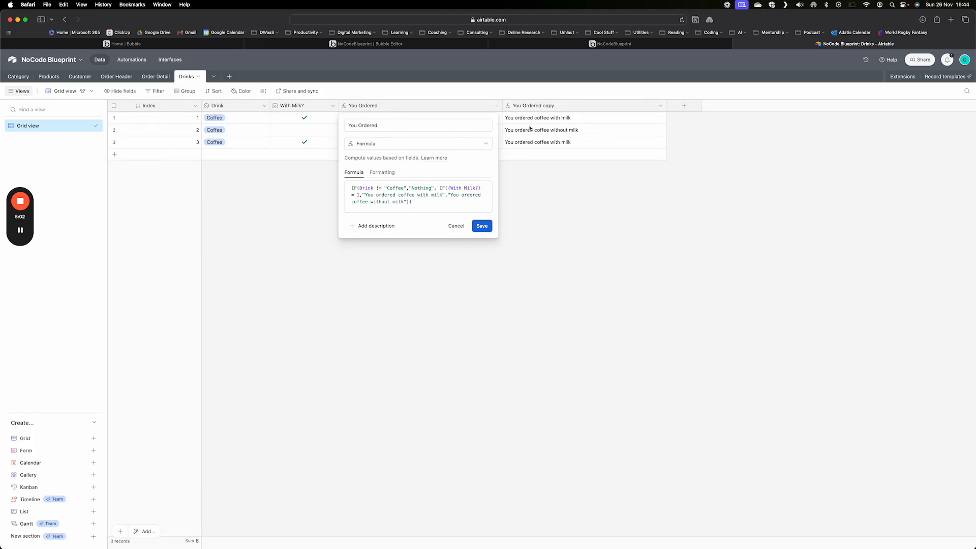
{"action": "left_click", "coordinate": [378, 188]}
{"action": "type", "text": "!"}
{"action": "left_click_drag", "start_coordinate": [363, 198], "coordinate": [409, 196]}
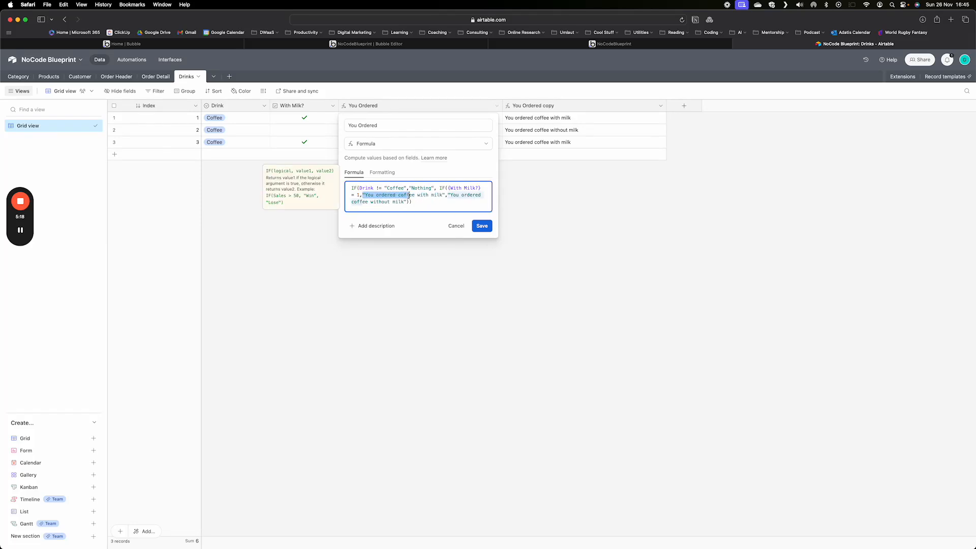
{"action": "left_click", "coordinate": [451, 196]}
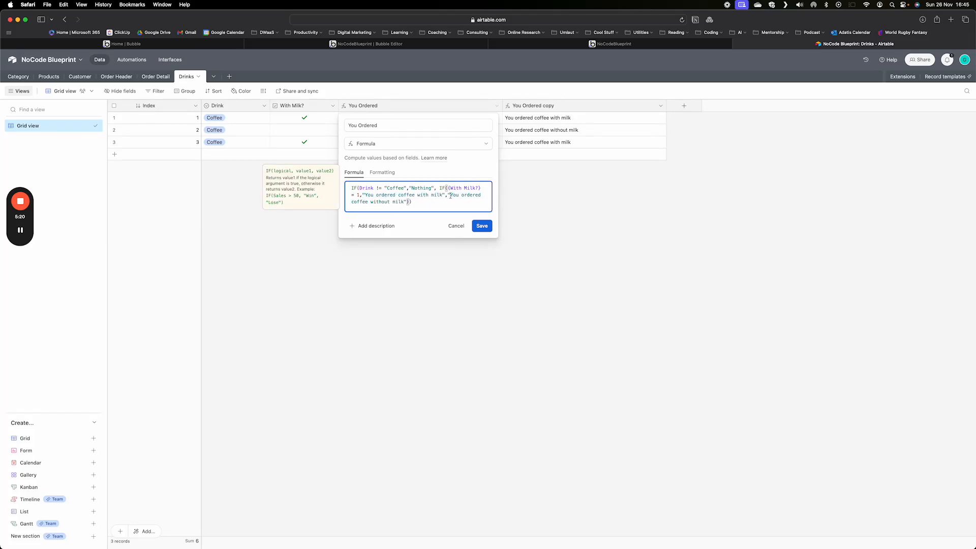
{"action": "left_click", "coordinate": [414, 201]}
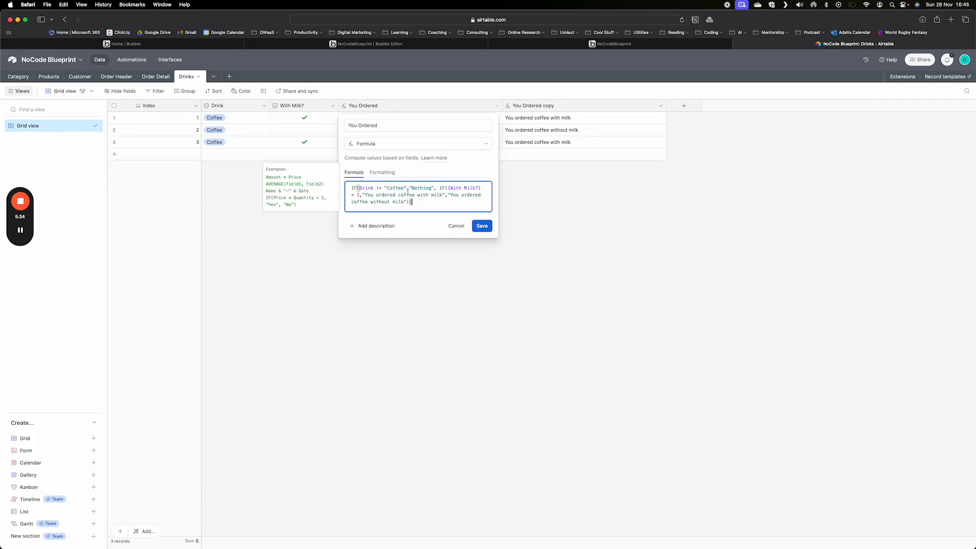
{"action": "left_click", "coordinate": [482, 227]}
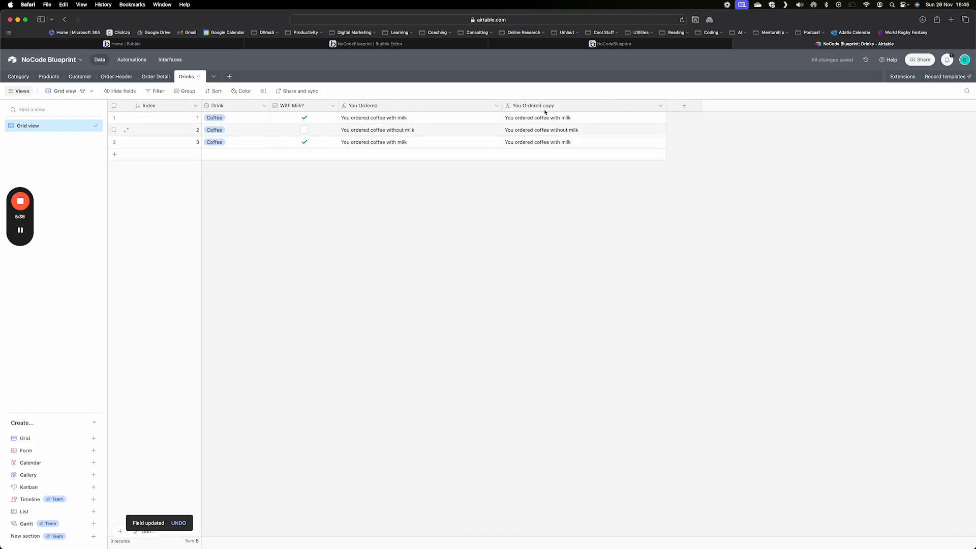